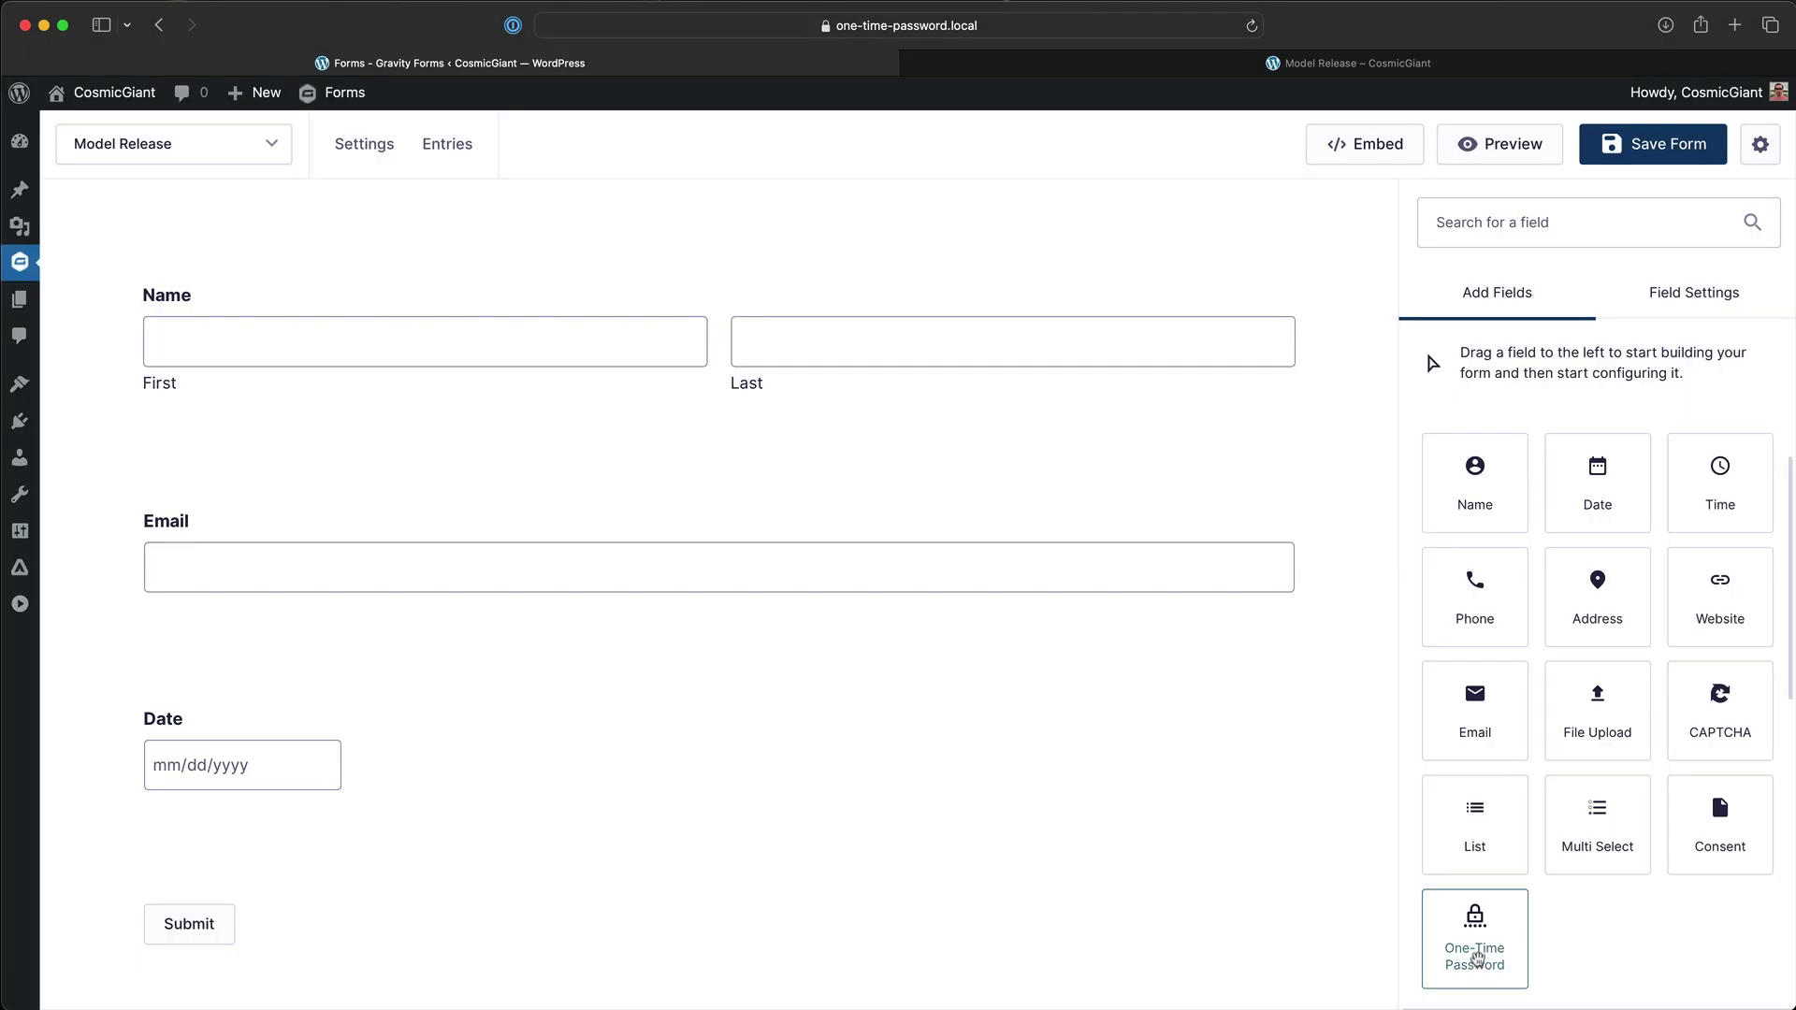
# Place a One-Time Password field below Email and set its Source Field to Email.
pyautogui.moveTo(1475, 938)
pyautogui.mouseDown()
pyautogui.moveTo(1466, 958)
pyautogui.moveTo(996, 694)
pyautogui.mouseUp()
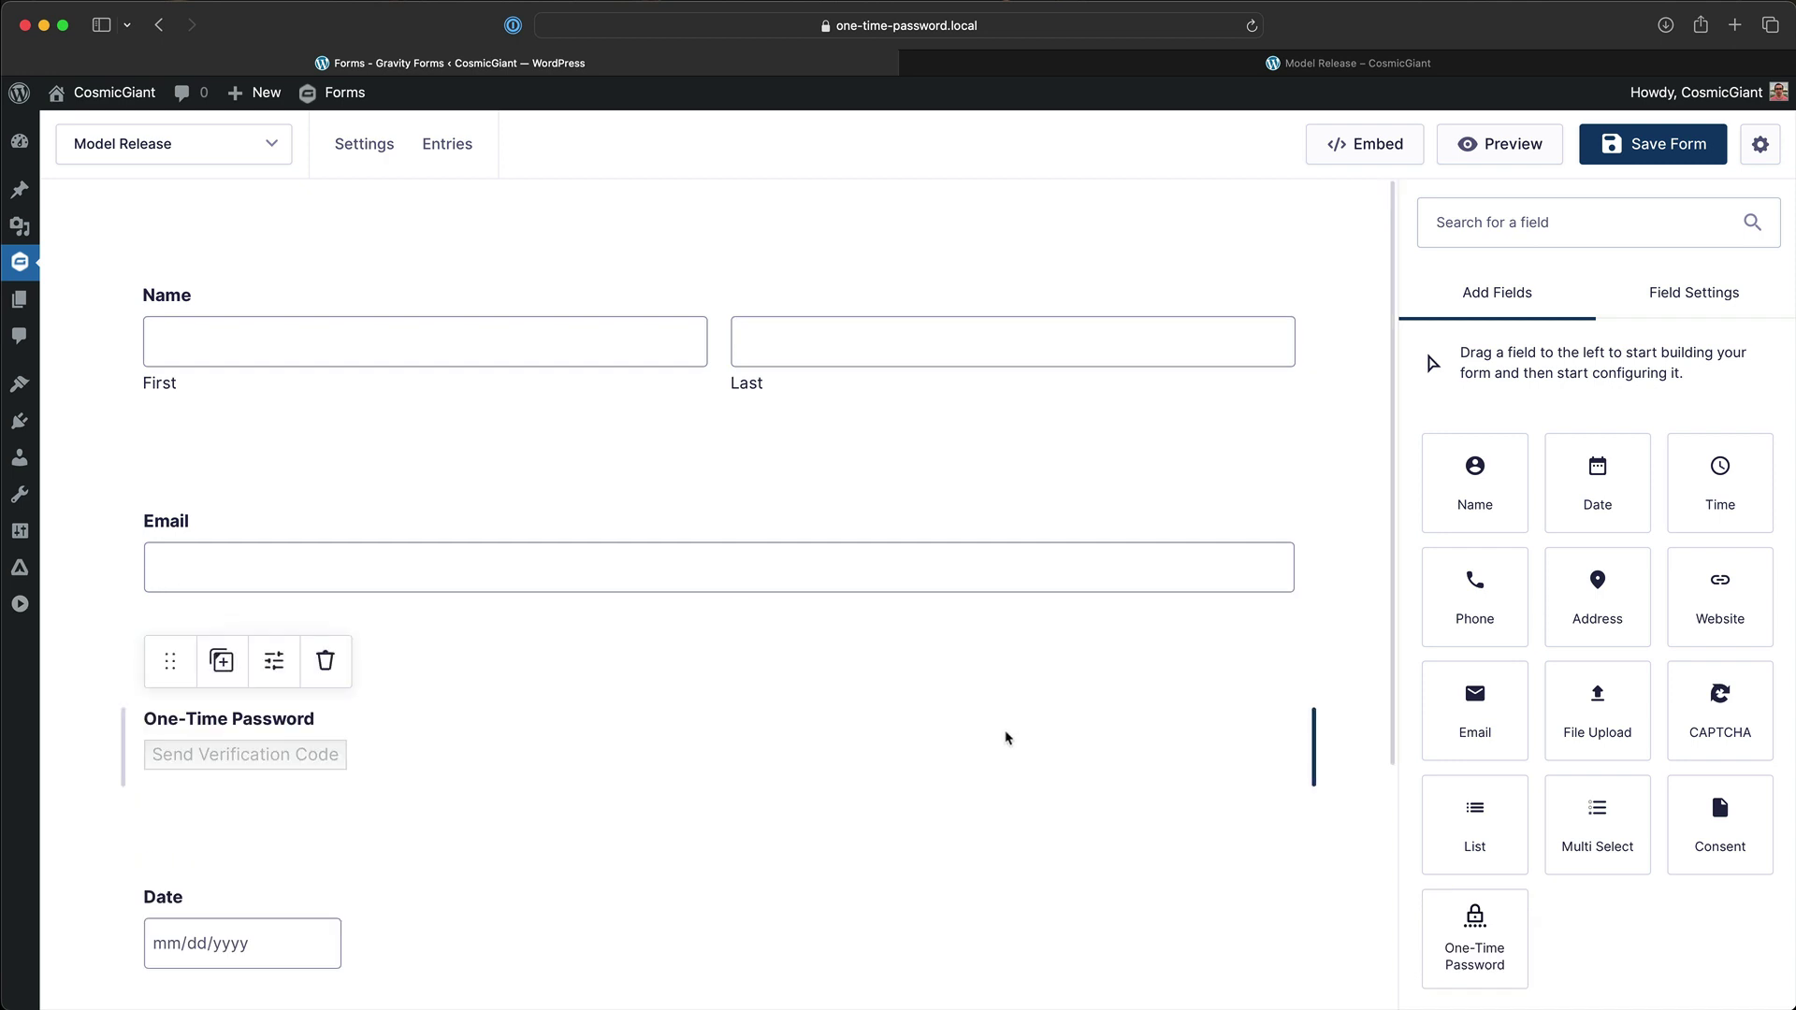
pyautogui.click(1492, 467)
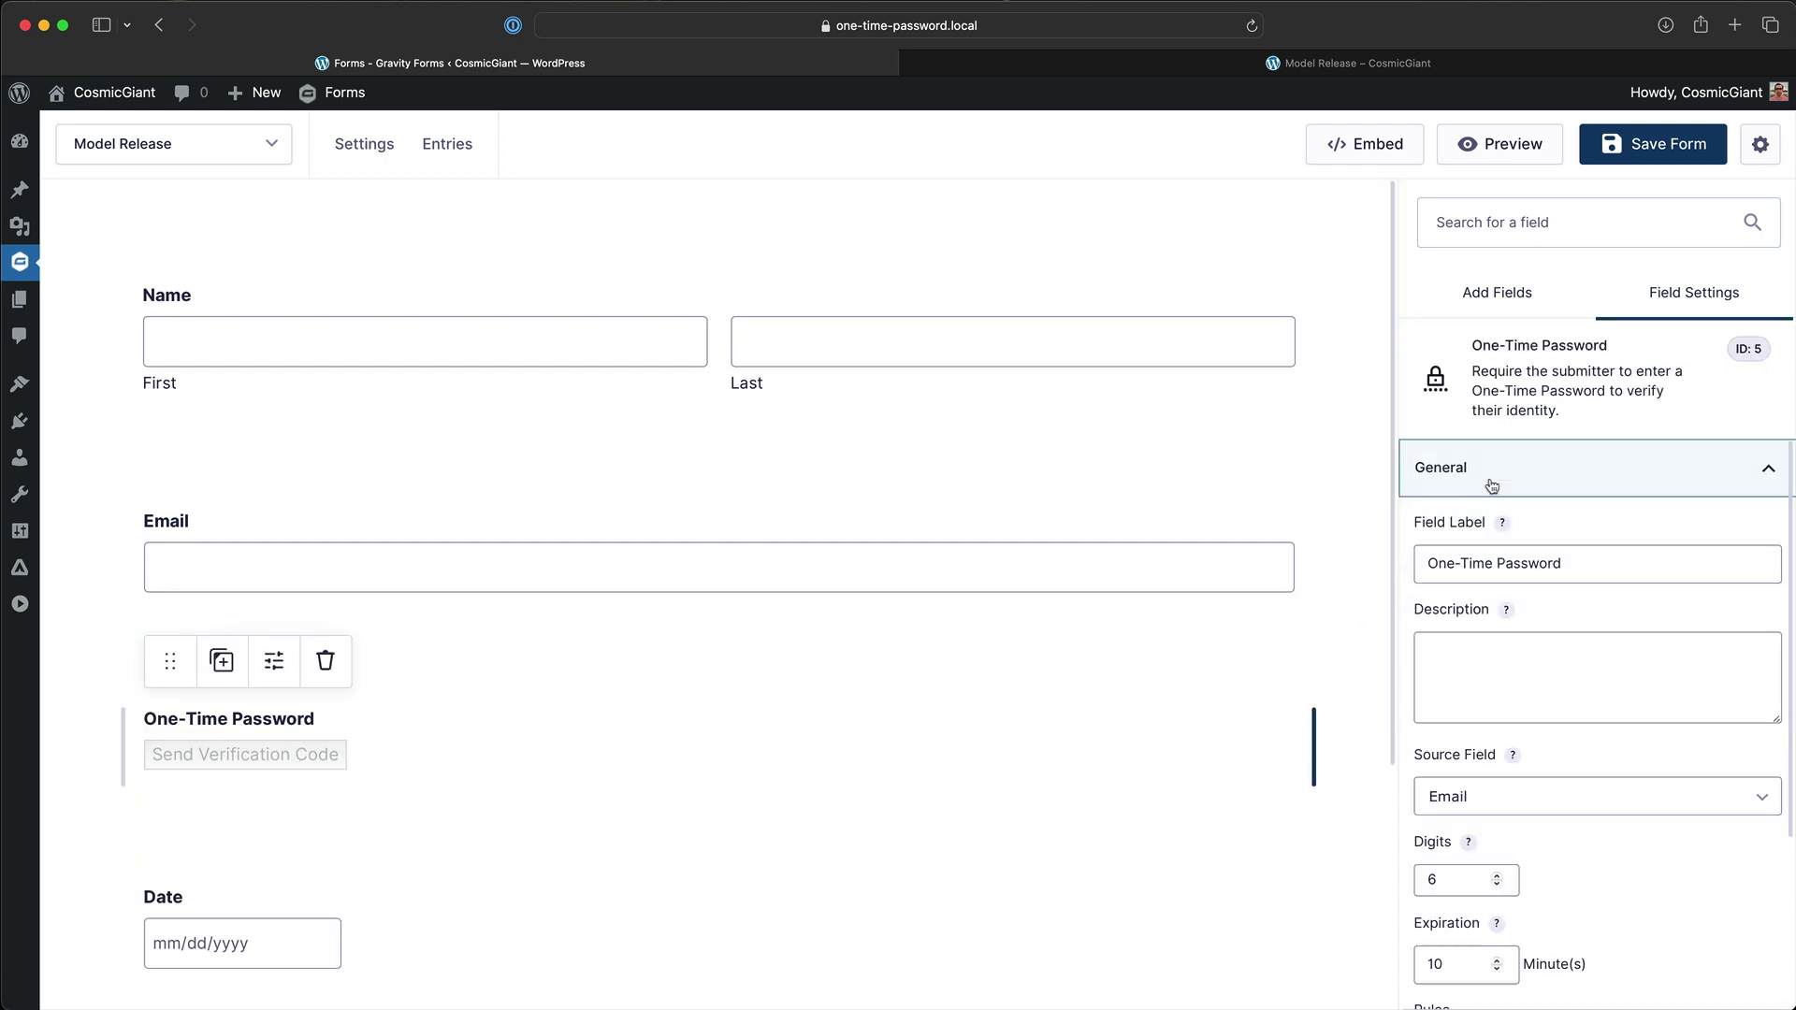
pyautogui.click(1550, 796)
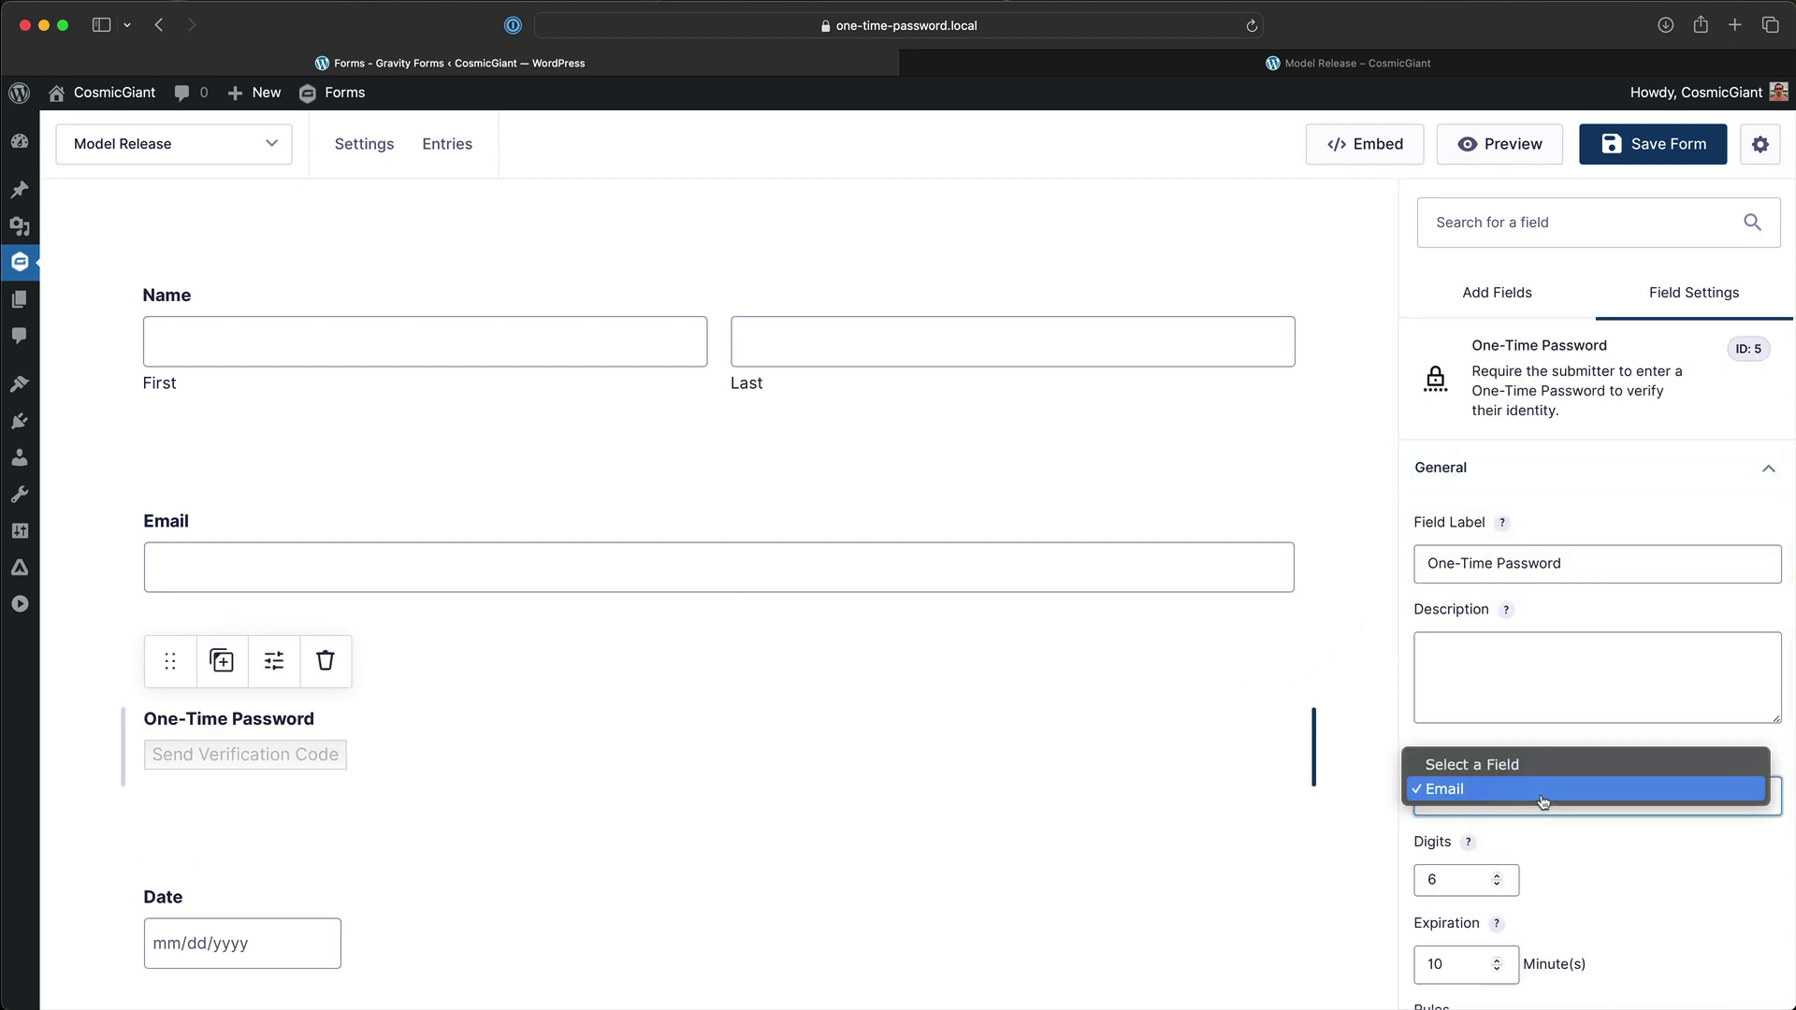
pyautogui.click(1545, 790)
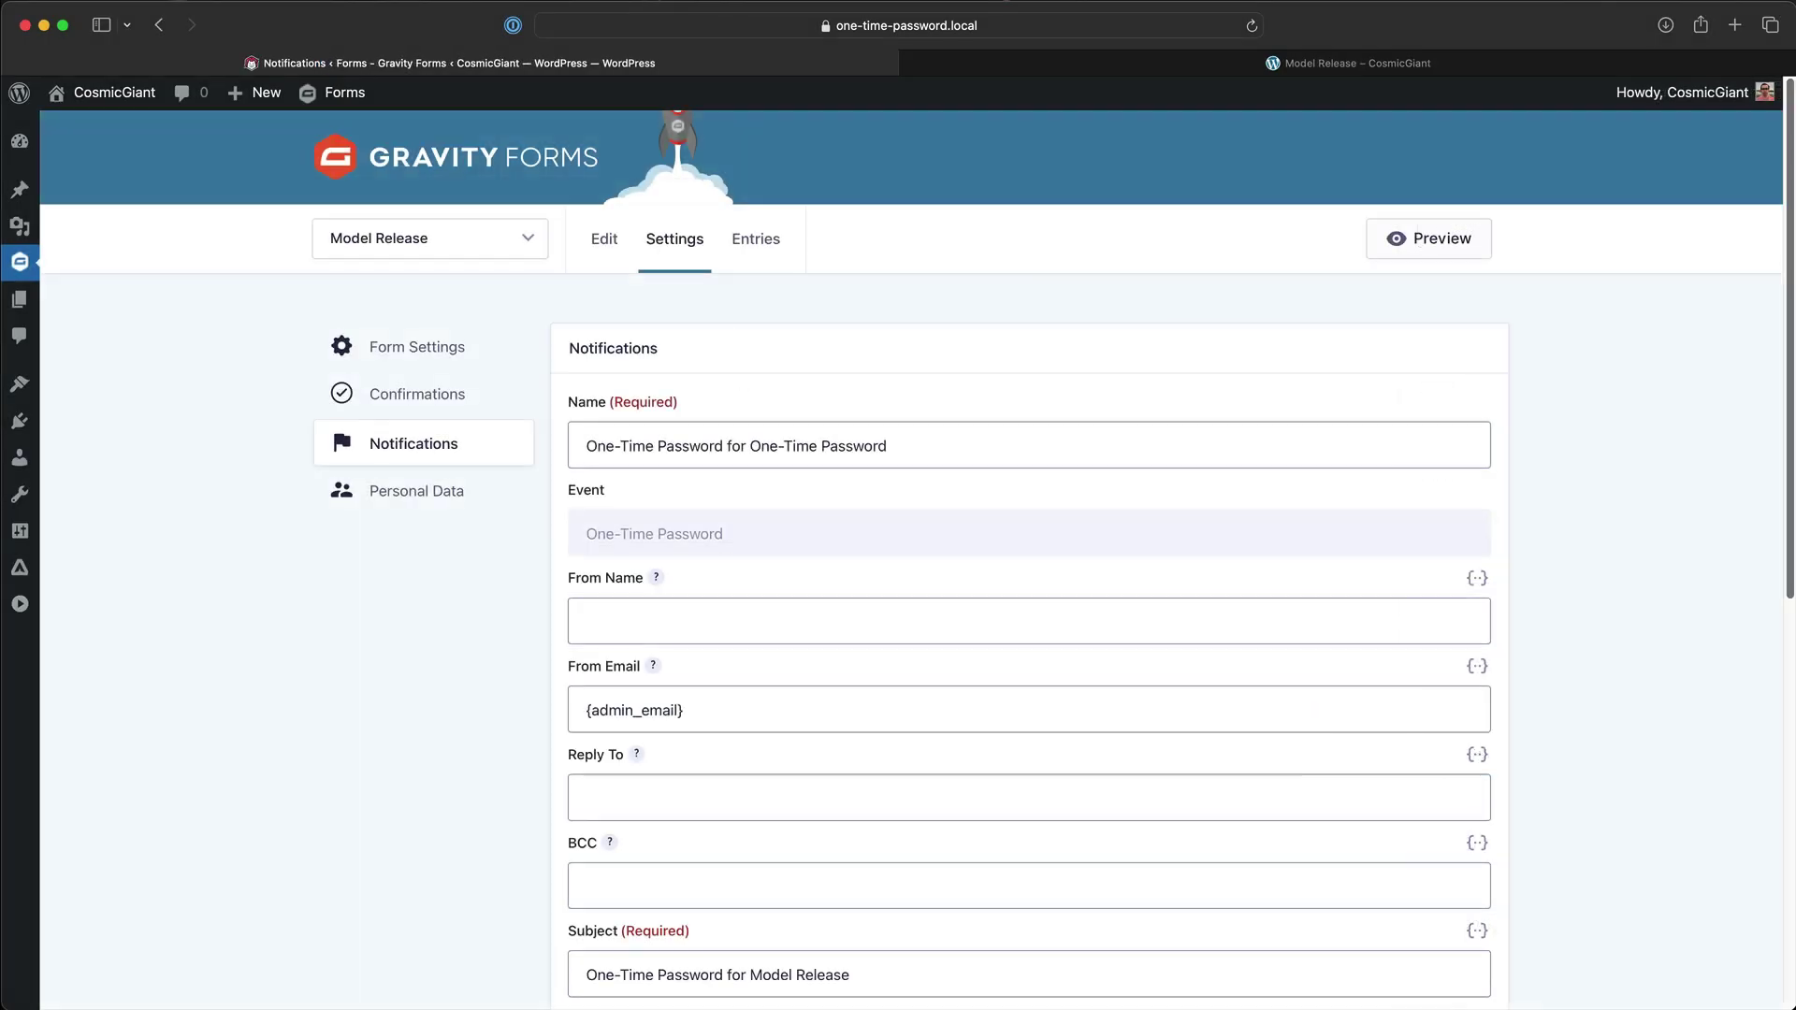
pyautogui.scroll(-2, 1028, 631)
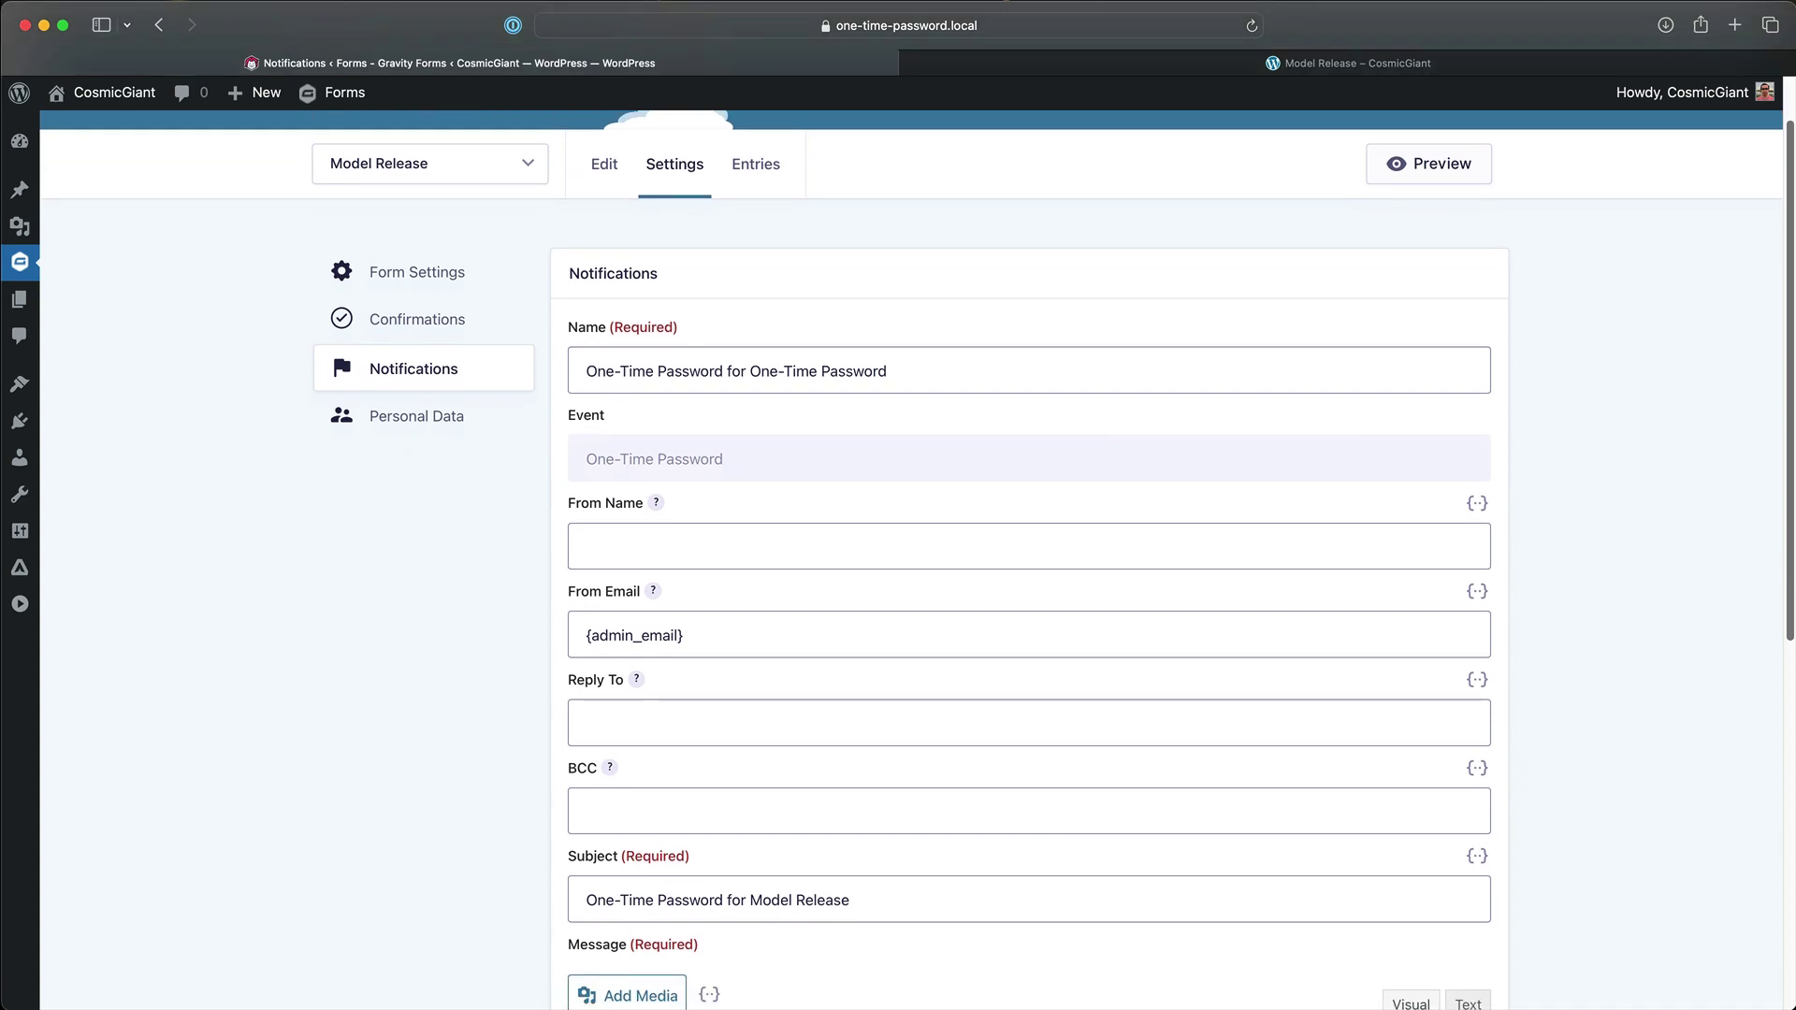
pyautogui.scroll(-3, 1029, 561)
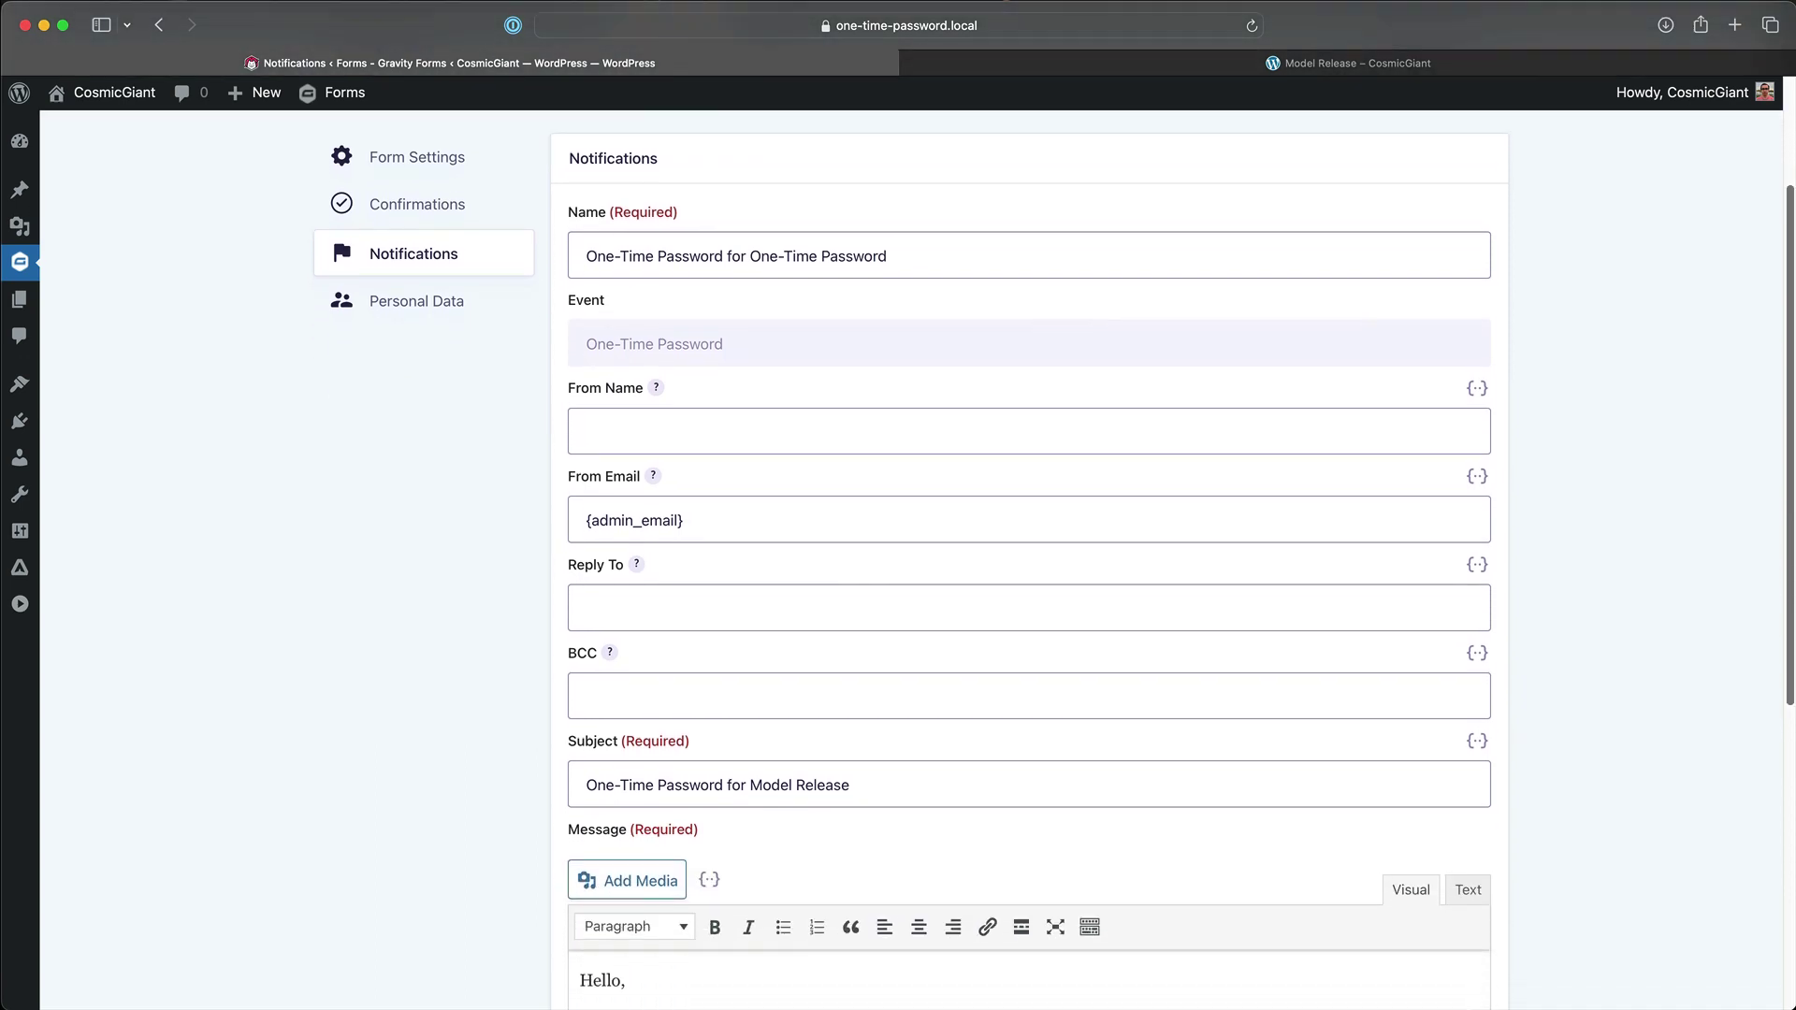
pyautogui.scroll(-3, 1029, 561)
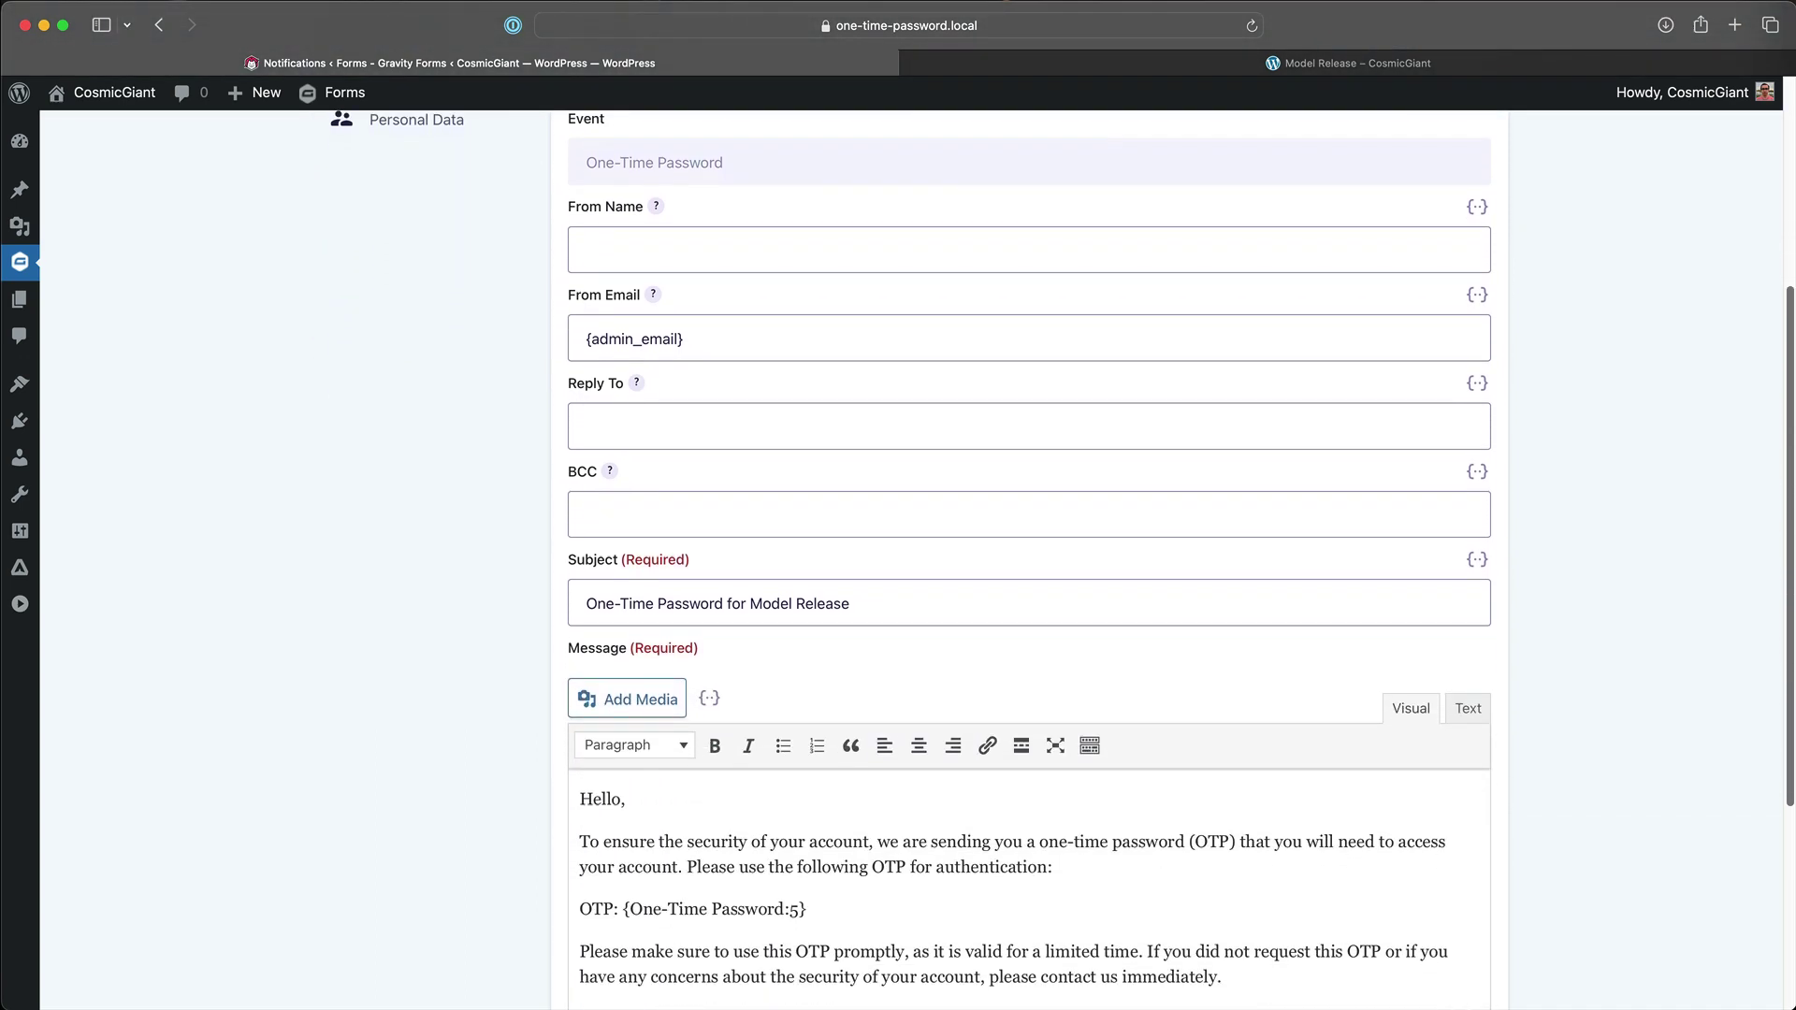
pyautogui.scroll(-2, 1028, 561)
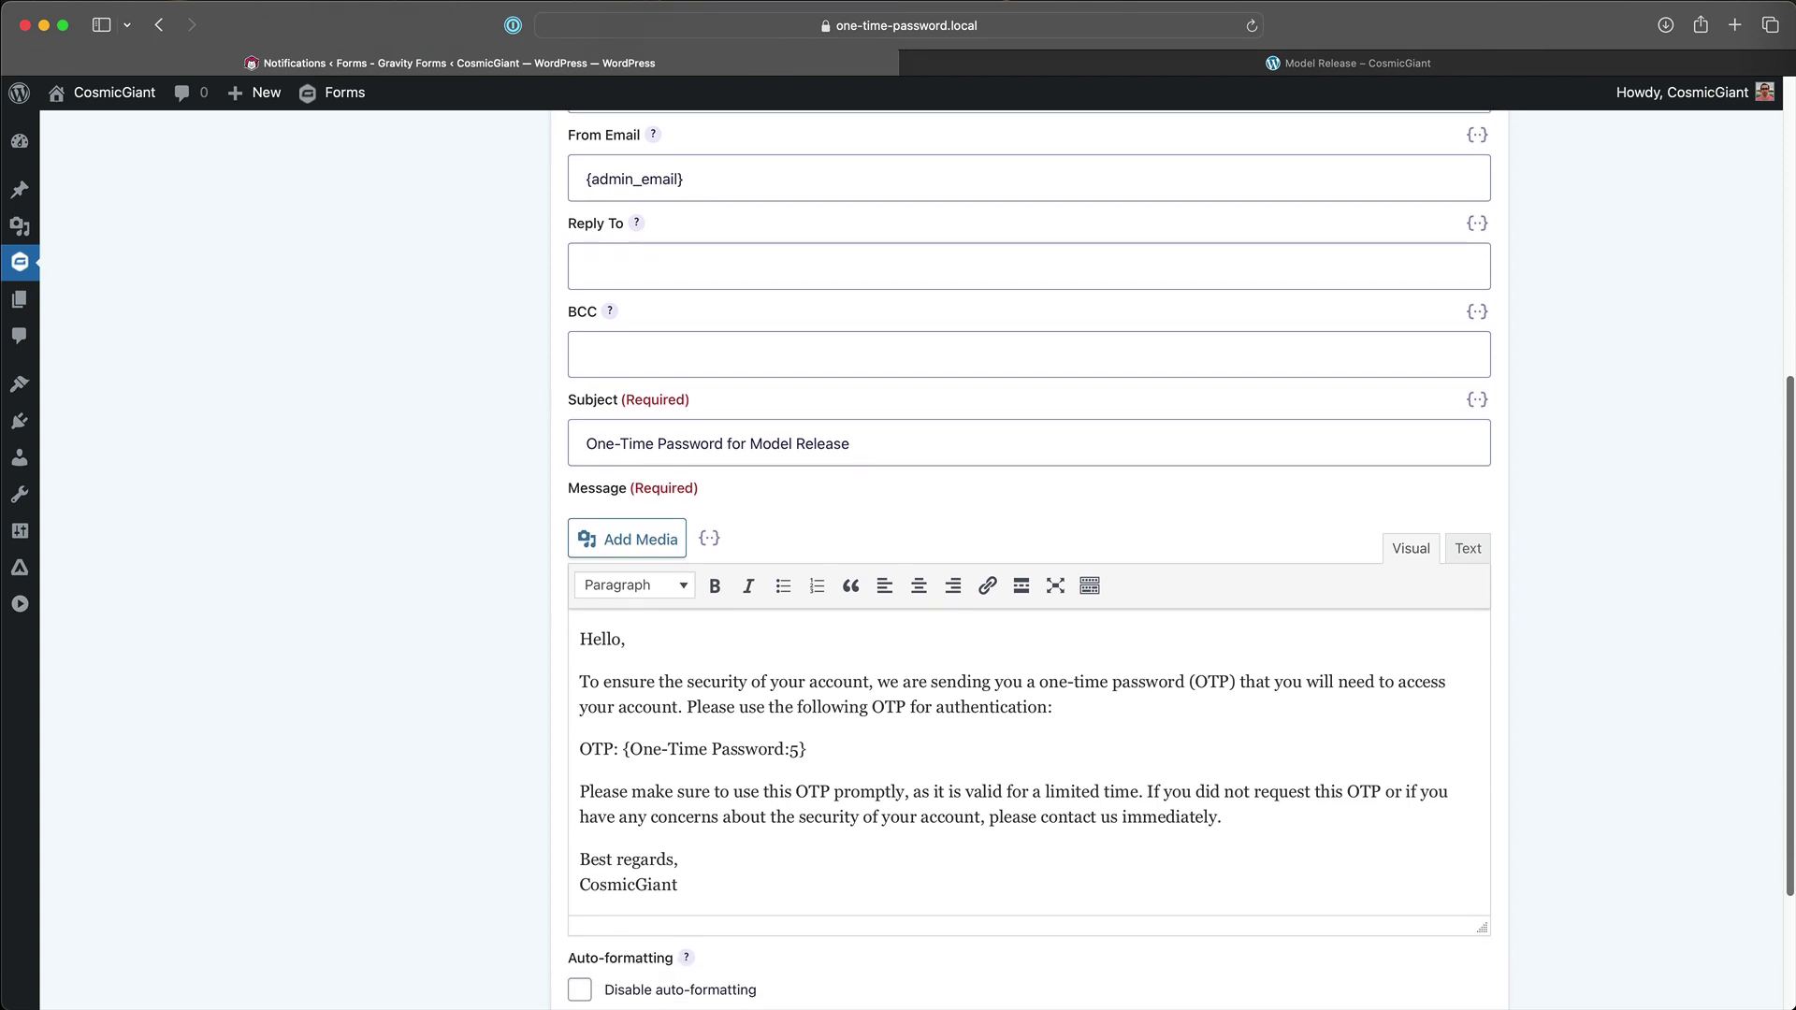
pyautogui.scroll(-1, 1028, 561)
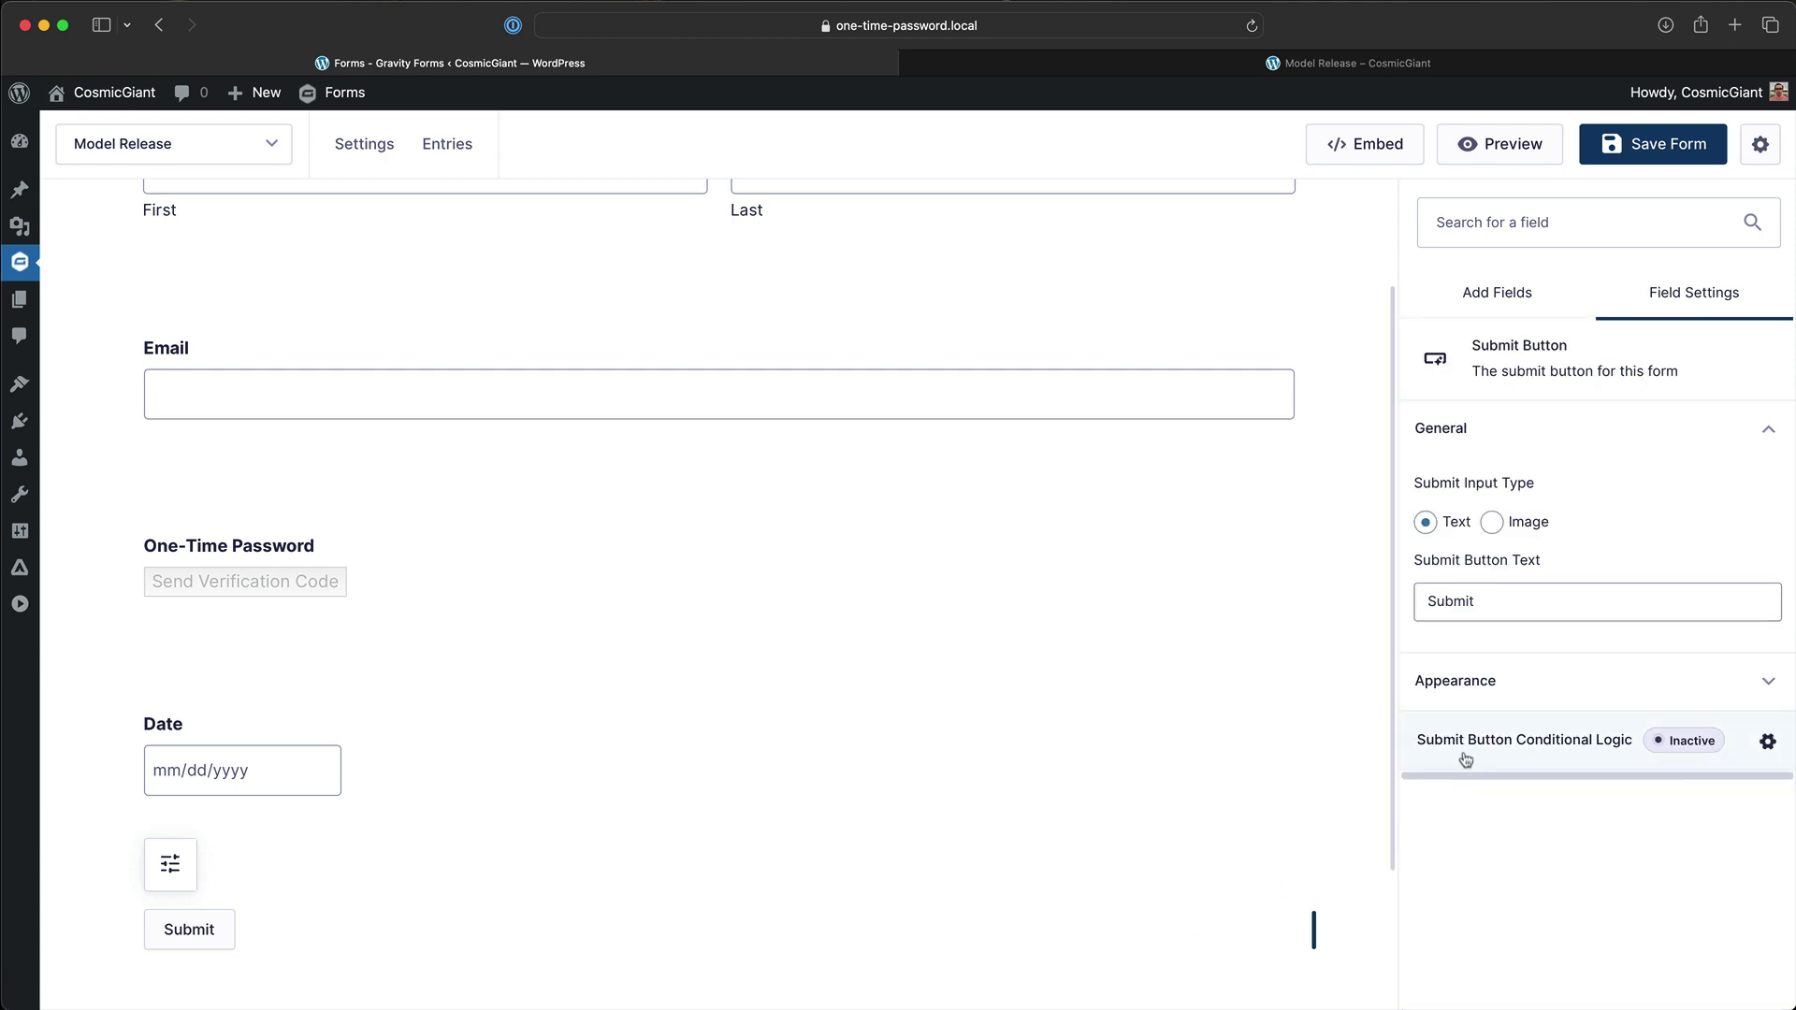
# Enable Submit button conditional logic with the rule 'One-Time Password is Verified'.
pyautogui.click(1465, 744)
pyautogui.click(800, 351)
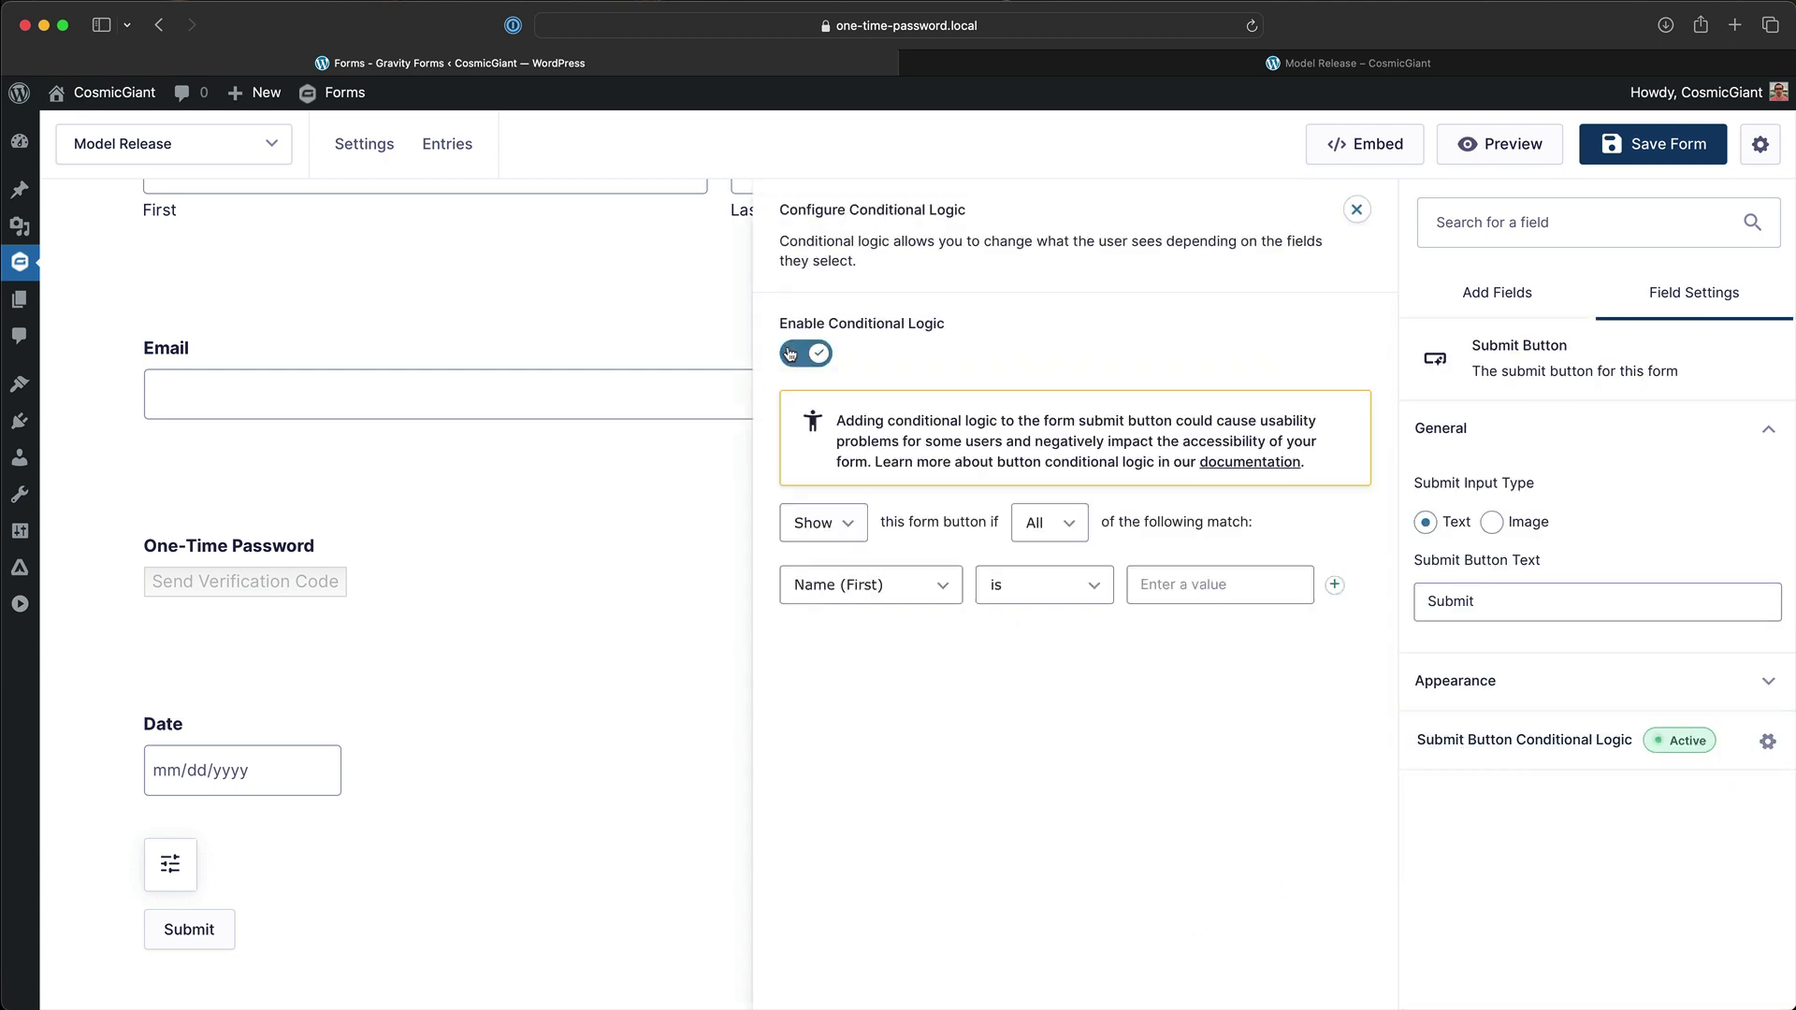
pyautogui.click(873, 587)
pyautogui.click(856, 648)
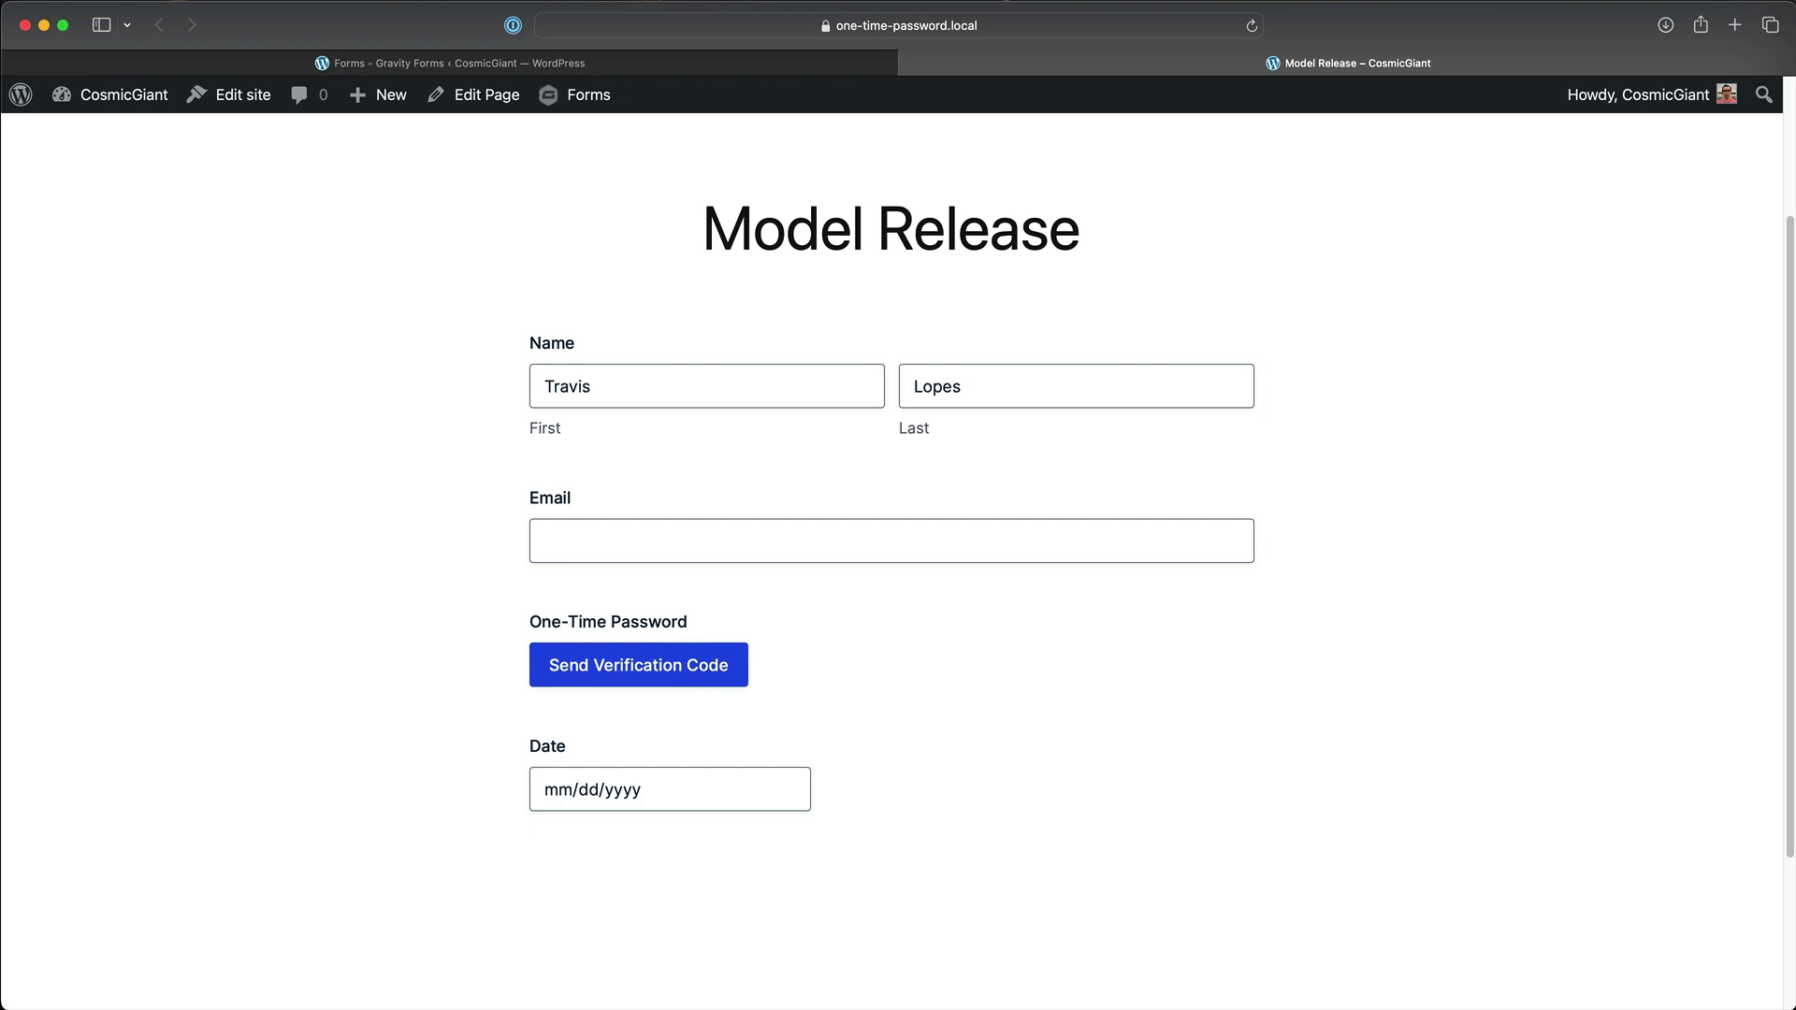
pyautogui.click(733, 672)
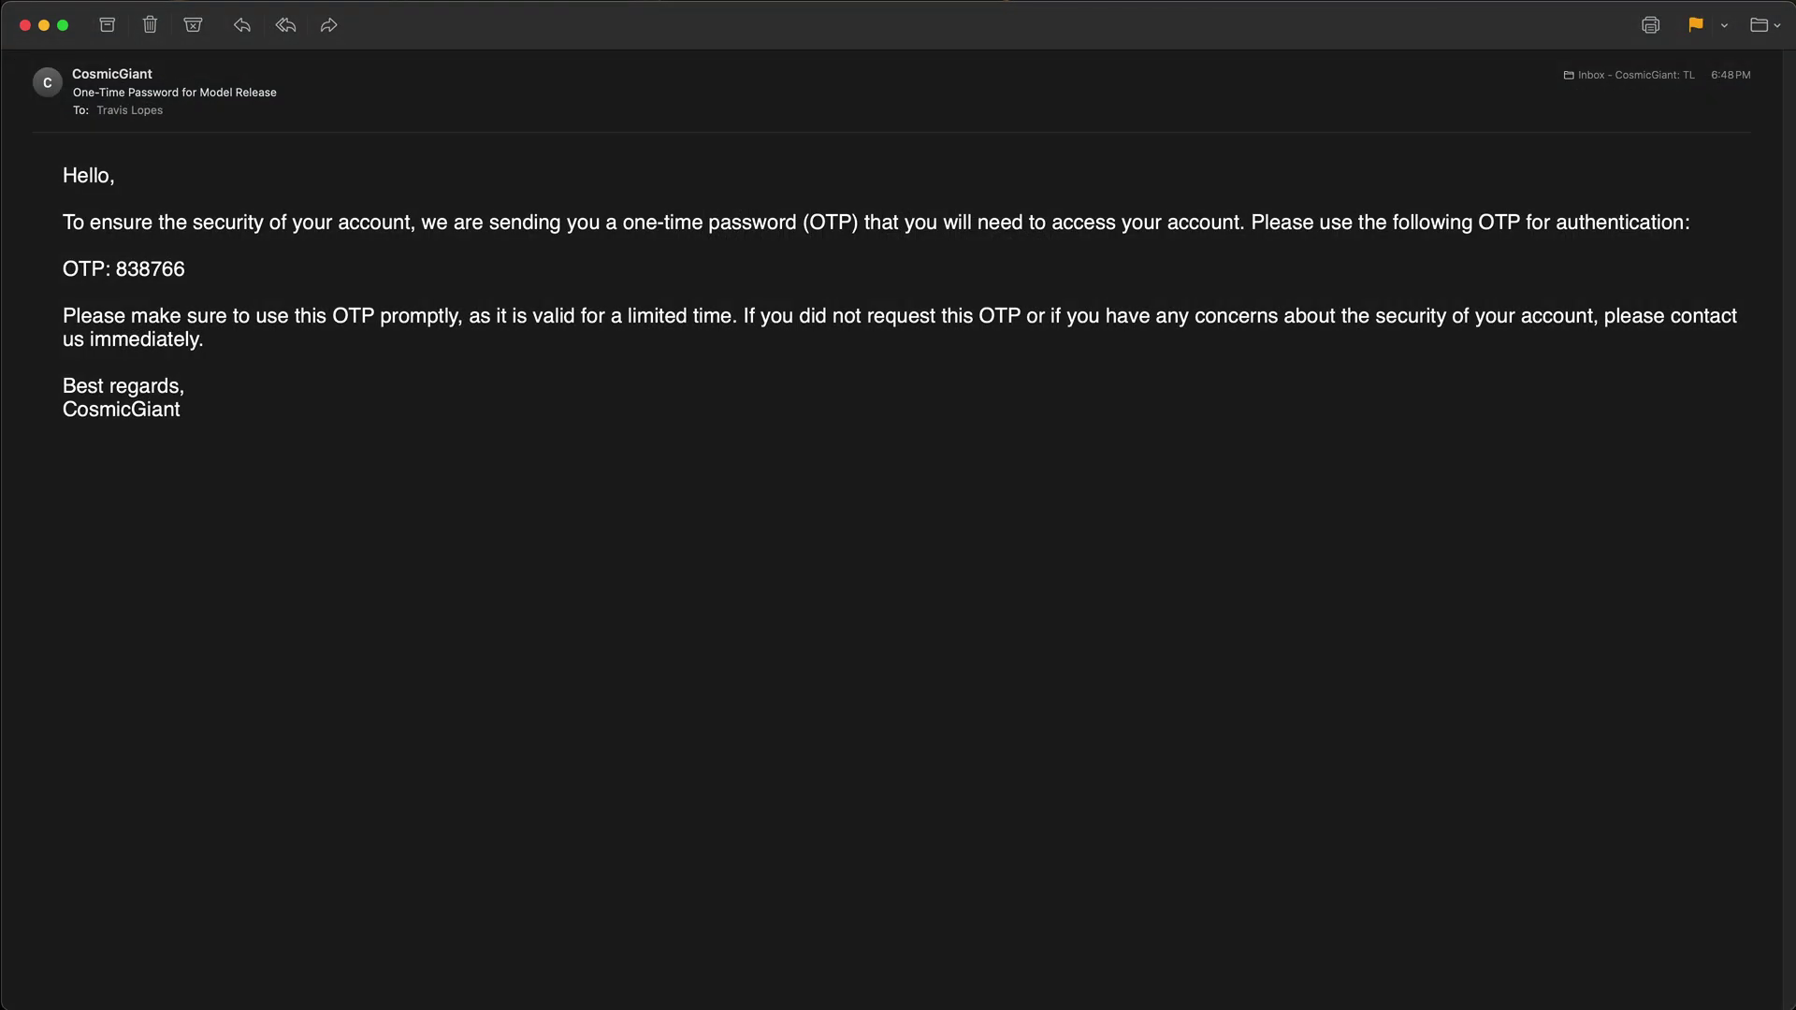
pyautogui.doubleClick(151, 268)
pyautogui.press('super+c')
pyautogui.press('super+Tab')
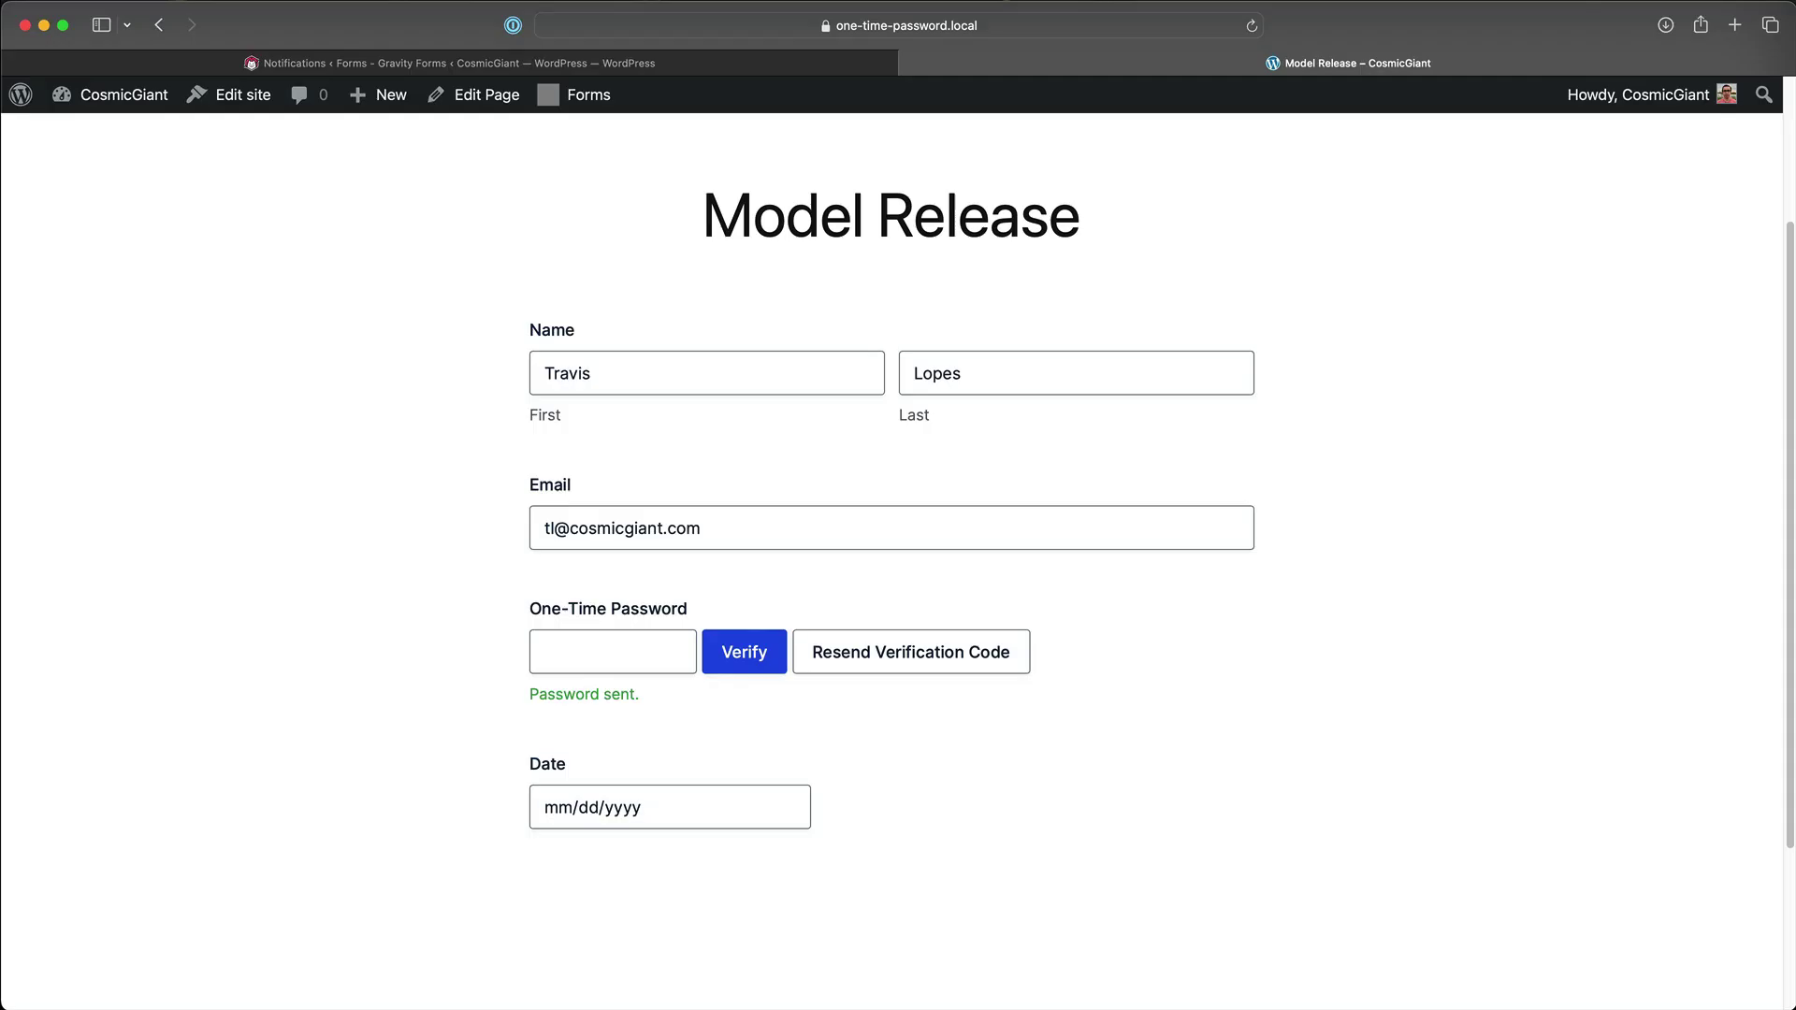
pyautogui.click(668, 655)
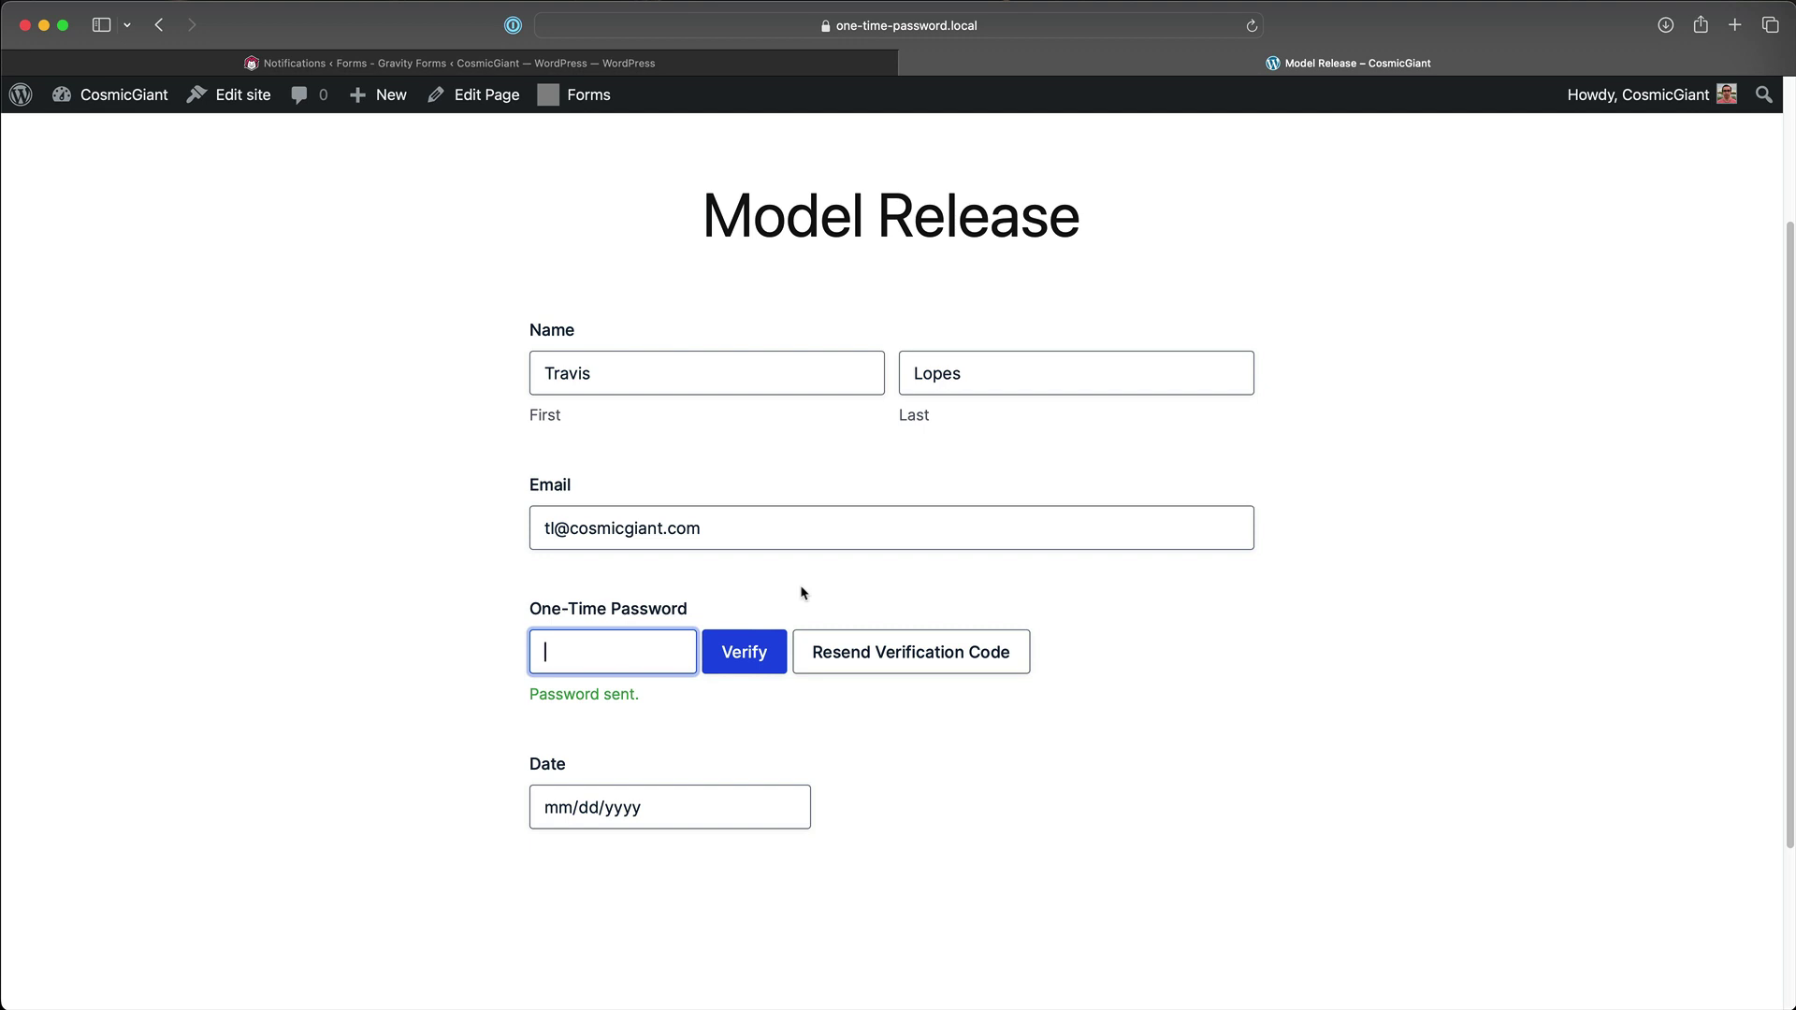
pyautogui.press('super+v')
pyautogui.click(743, 651)
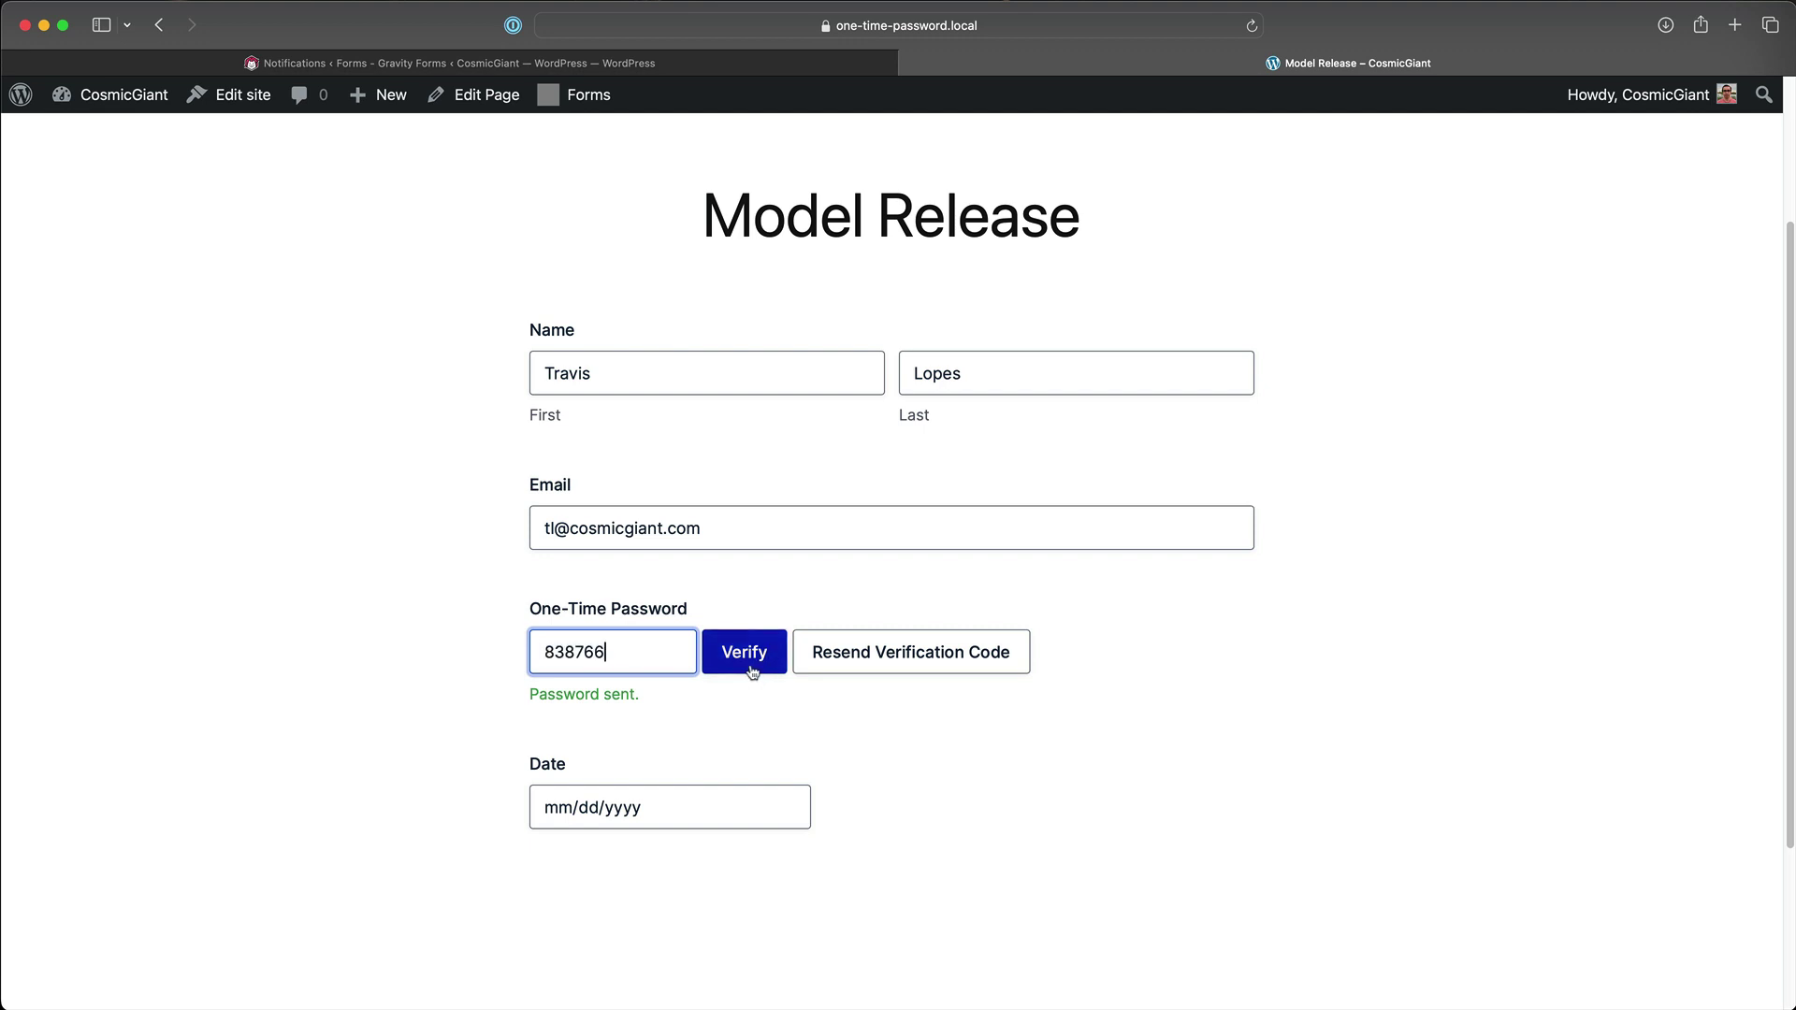